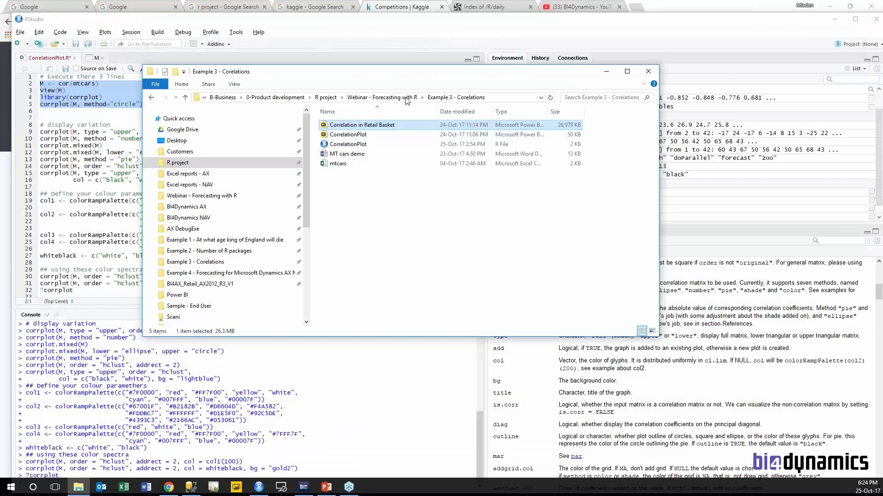
- Open the 'Example 1 - At what age king of England will die' Power BI file from the Example 1 folder
left_click(405, 97)
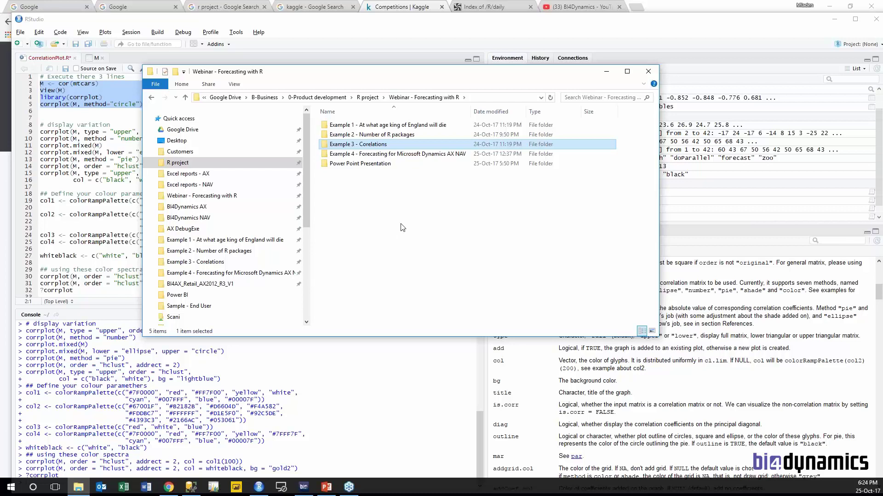
double_click(345, 124)
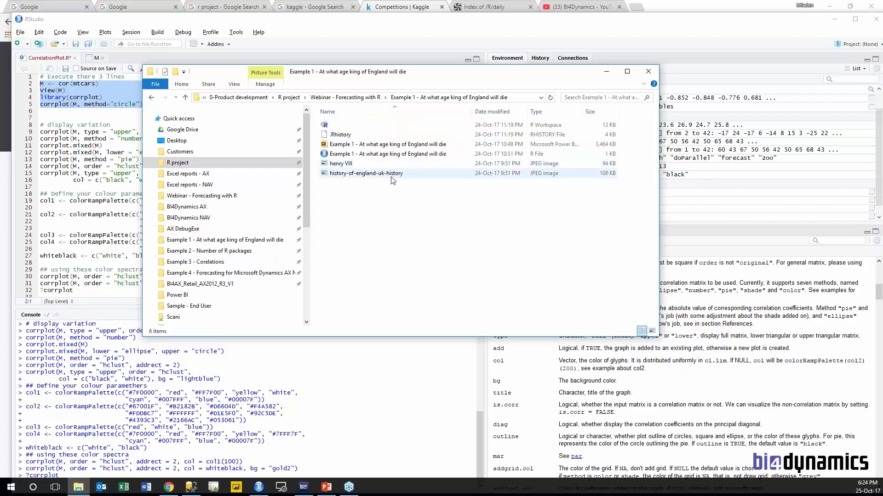
double_click(384, 144)
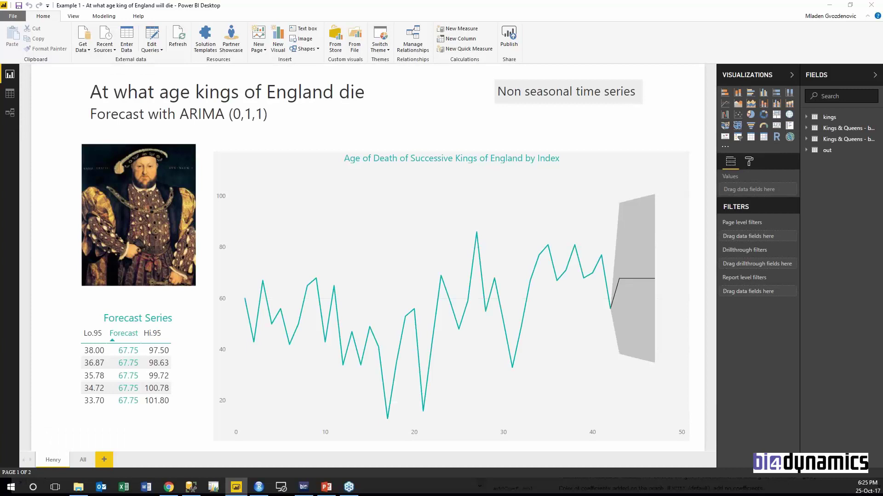
left_click(84, 460)
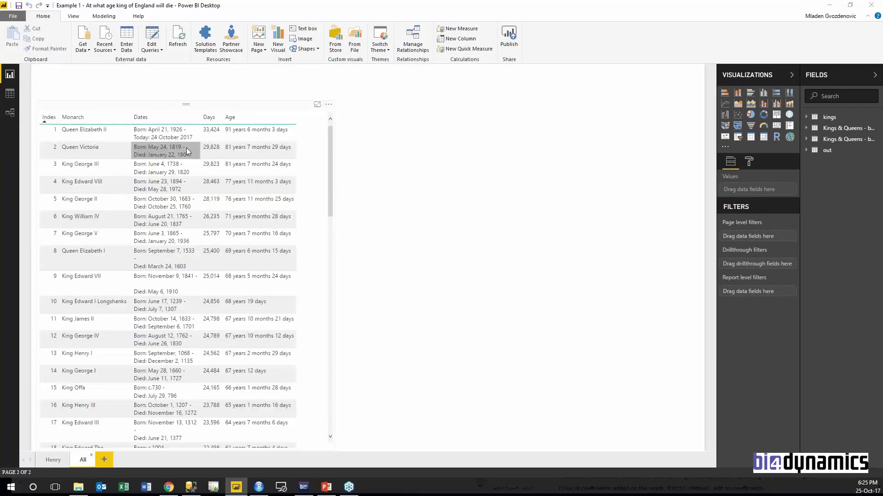
scroll(329, 189, "down", 3)
left_click_drag(329, 189, 332, 385)
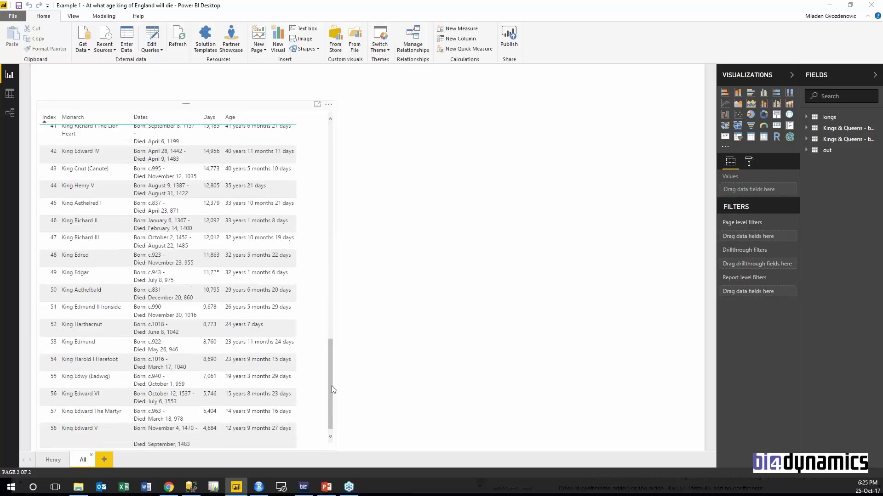
left_click(83, 423)
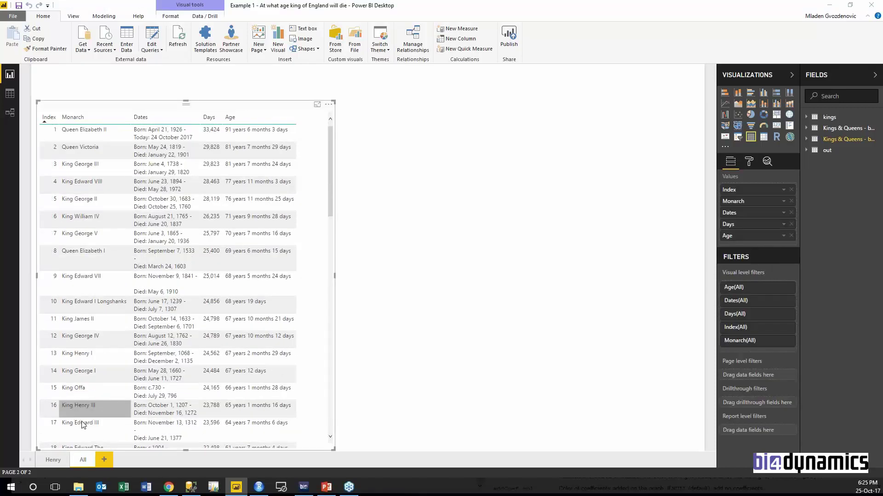
left_click(55, 460)
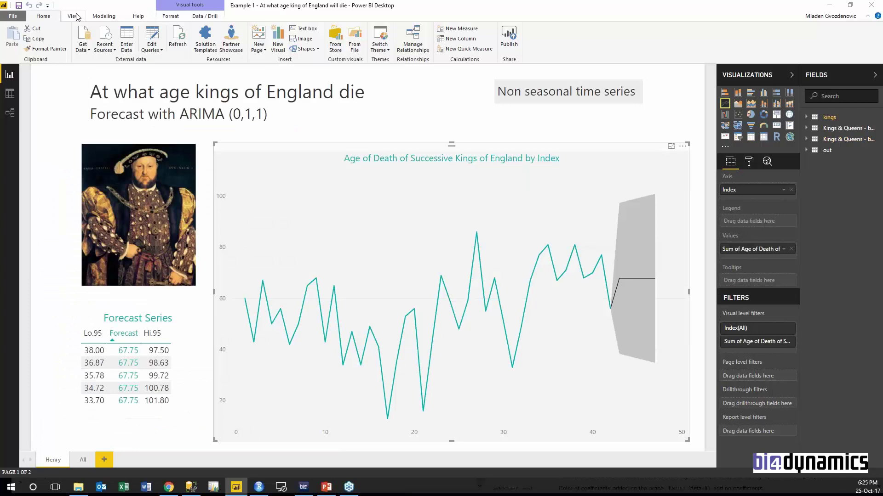
- Open the R script behind the out query's Source step in Query Editor and copy its code
left_click(152, 48)
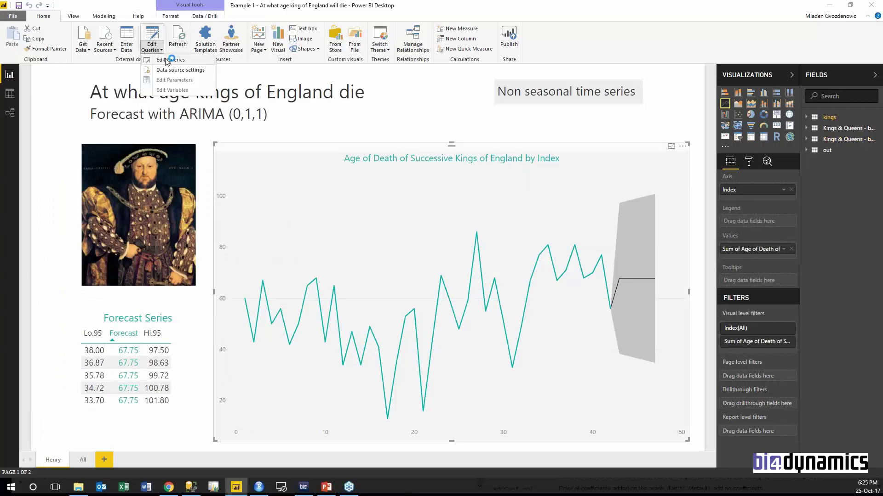
left_click(166, 60)
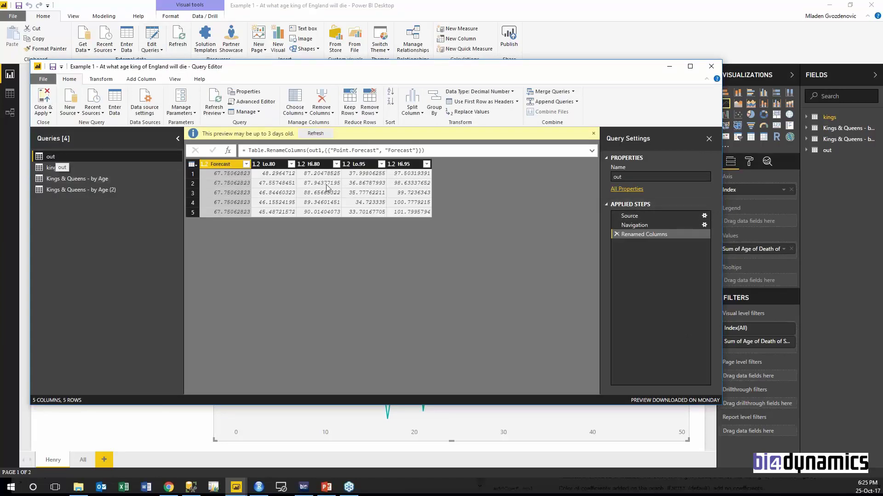
left_click(635, 216)
left_click(704, 215)
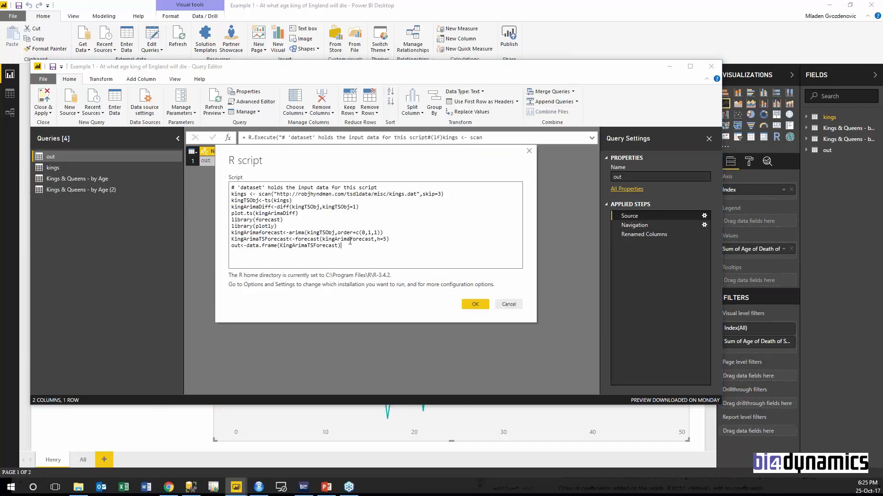
left_click_drag(341, 246, 232, 187)
left_click(235, 186)
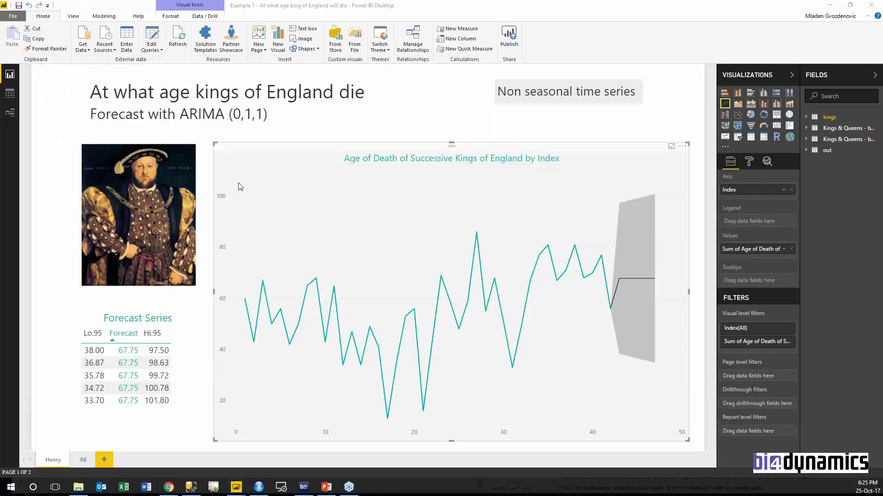
- Paste the copied forecasting script into a new R script in RStudio
key("alt+Tab")
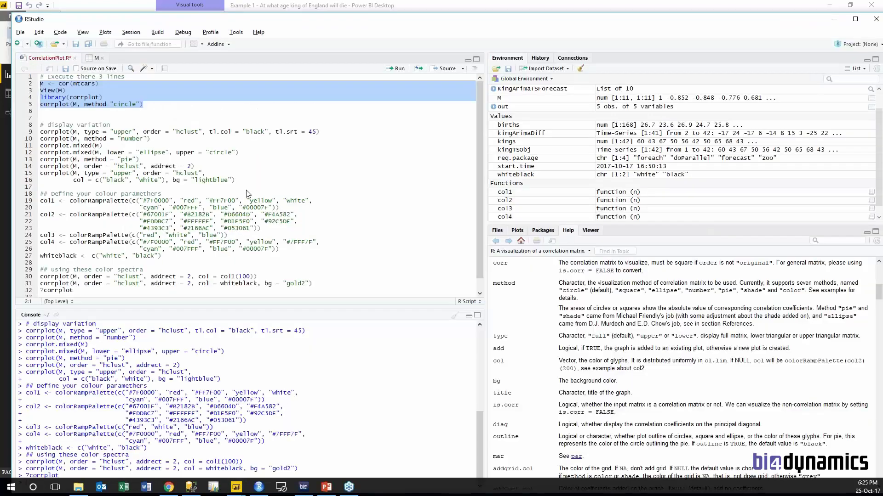
left_click(18, 44)
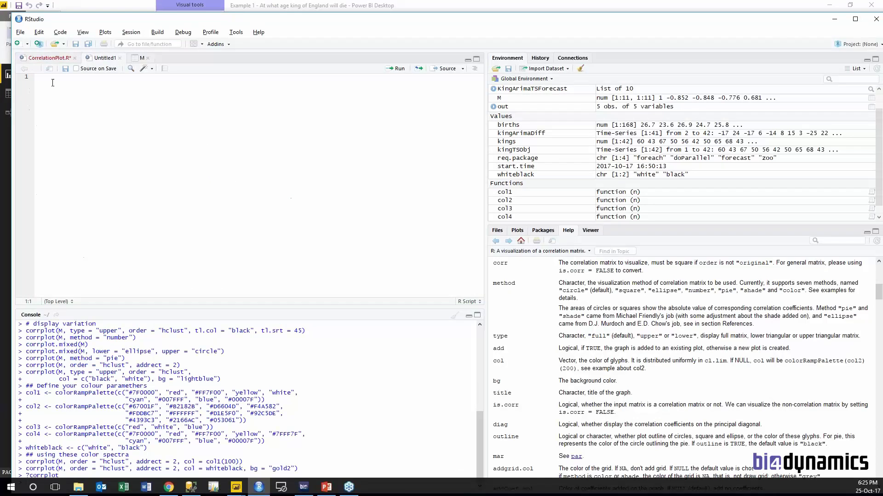
type("# 'dataset' holds the input data for this script kings <- scan(\"http://robjhyndman.com/tsdldata/misc/kings.dat\",skip=3) kingTSobj<-ts(kings) kingArimaDiff<-diff(kingTSobj,kingTSobj=1) plot.ts(kingArimaDiff) library(forecast) library(plotly) kingArimaforecast<-arima(kingTSobj,order=c(0,1,1)) KingArimaTSForecast<-forecast(kingArimaforecast,h=5) out<-data.frame(KingArimaTSForecast)")
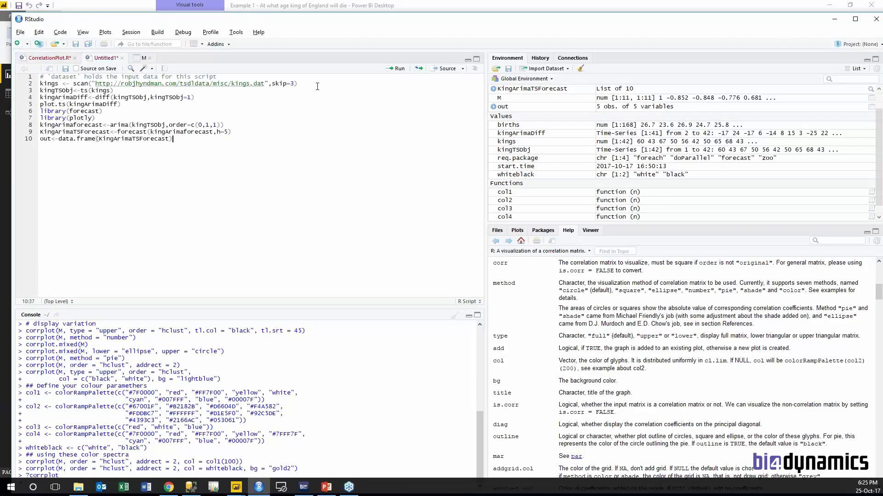
- Run each line from scan() through the ARIMA(0,1,1) fit and 5-point forecast to out<-data.frame()
left_click(317, 87)
left_click(397, 68)
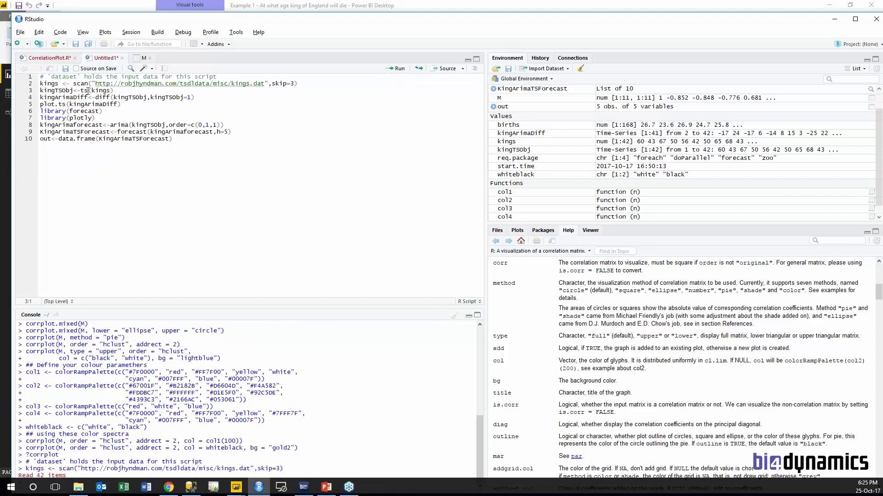
left_click(398, 69)
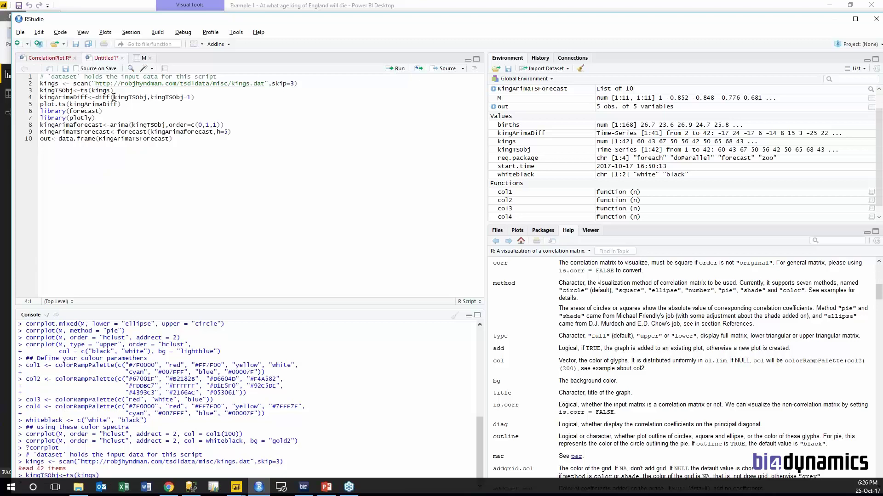
left_click(400, 70)
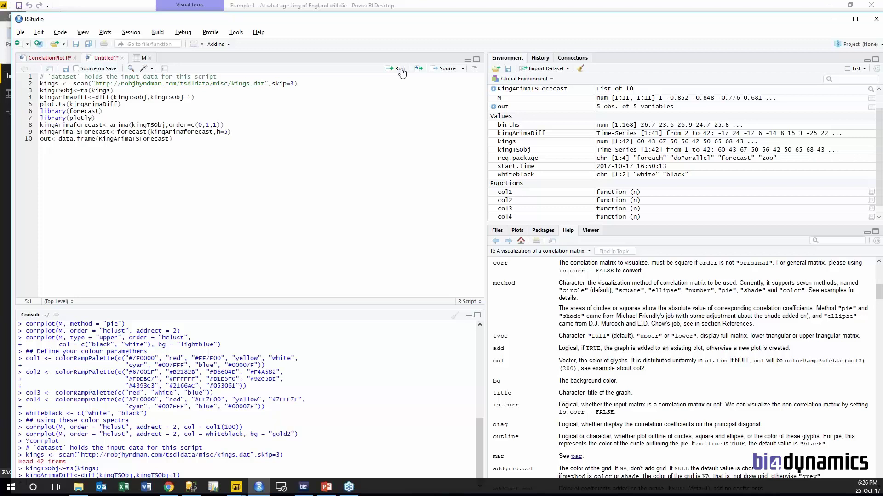
left_click(399, 69)
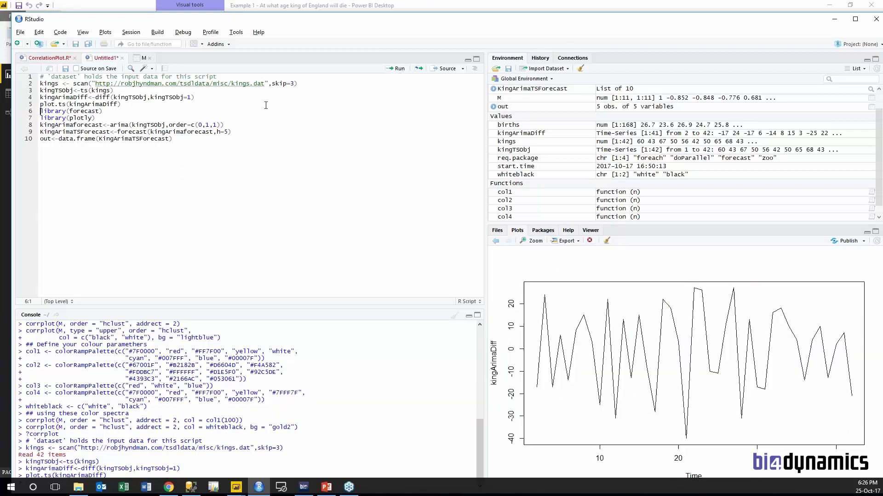
left_click(398, 70)
left_click(398, 70)
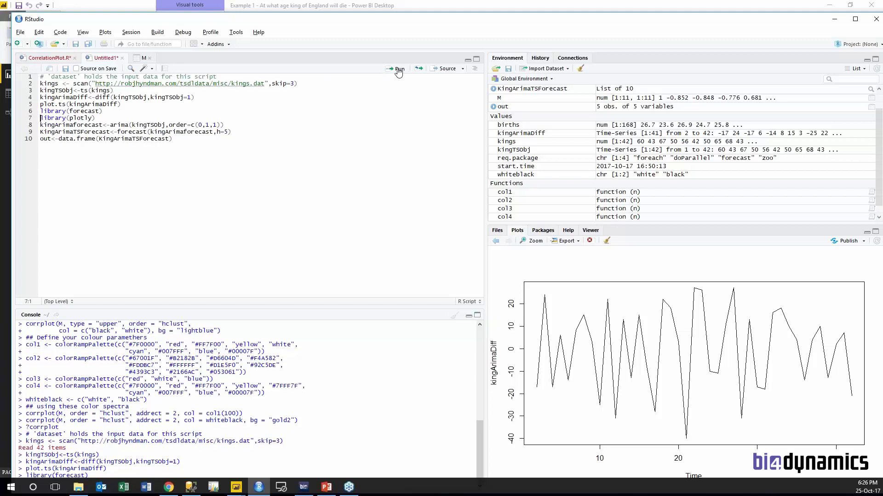
left_click(399, 70)
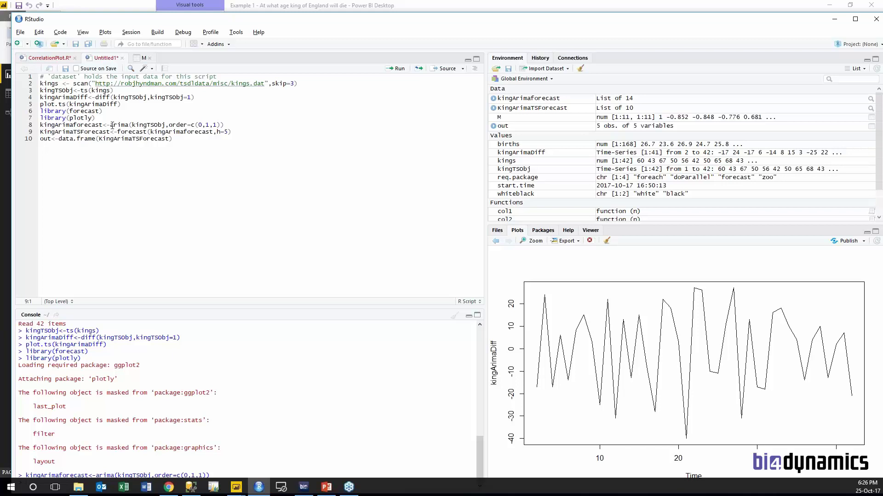
left_click(390, 74)
left_click(390, 74)
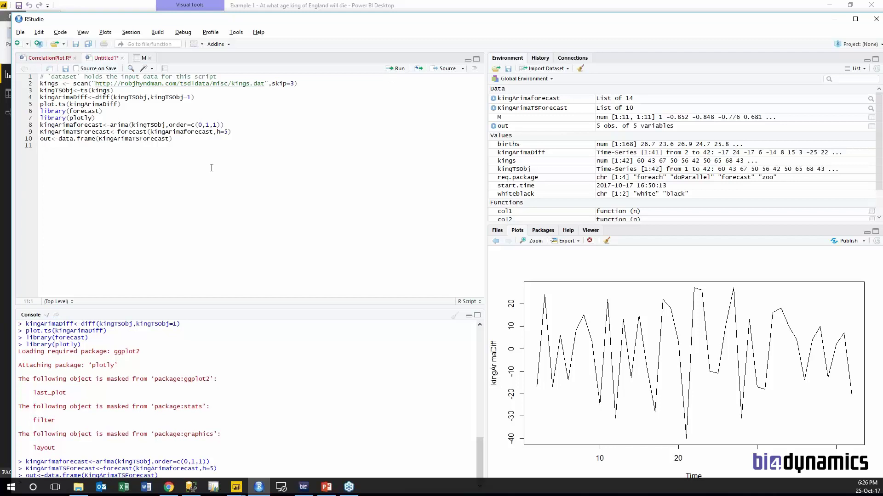
- Run view(out) on line 11 to display the forecast table, then return to Power BI
type("view(out")
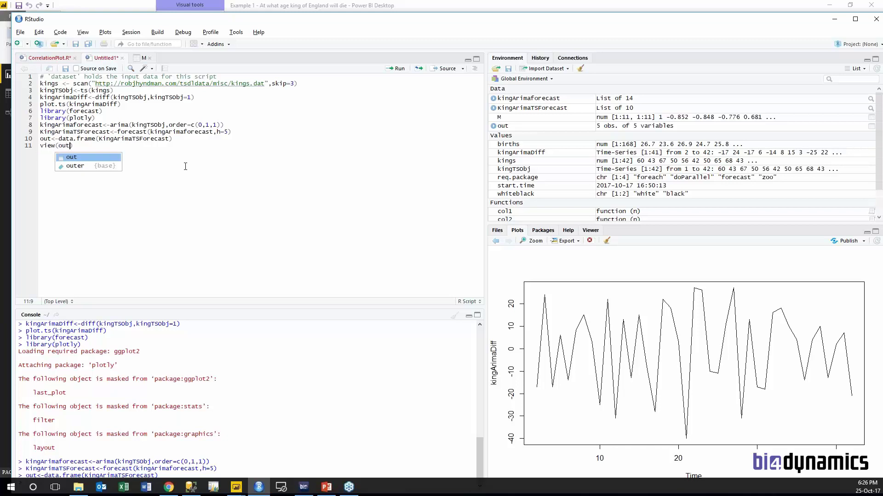
key("ctrl+Return")
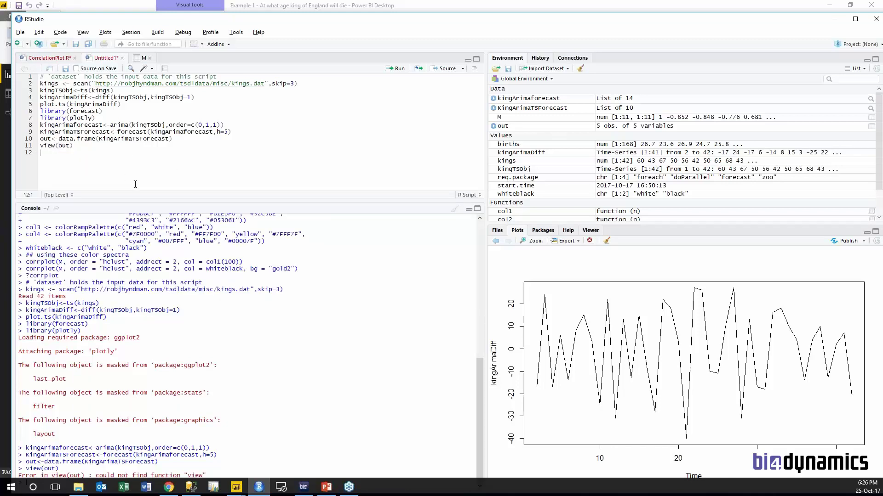
key("alt+Tab")
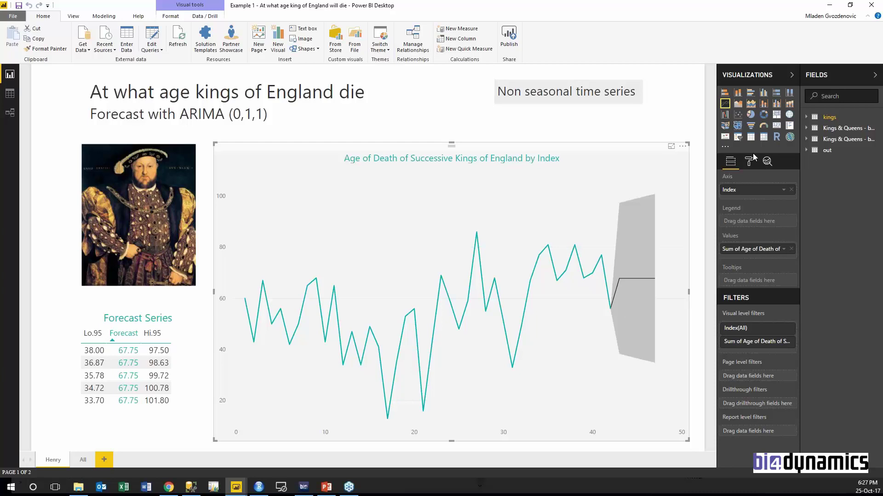
- Apply the line chart's Analytics forecast with length 5 points and a 95% confidence interval
left_click(767, 161)
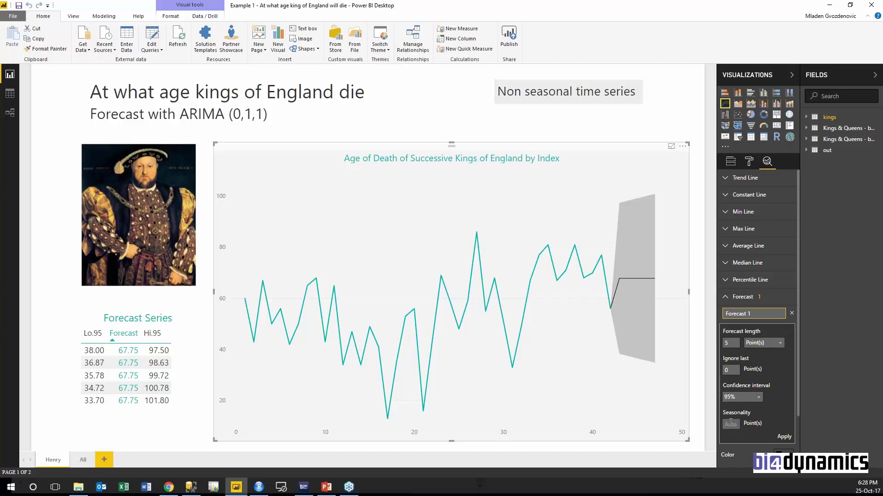
left_click(783, 437)
mouse_move(625, 280)
type("10")
left_click(783, 438)
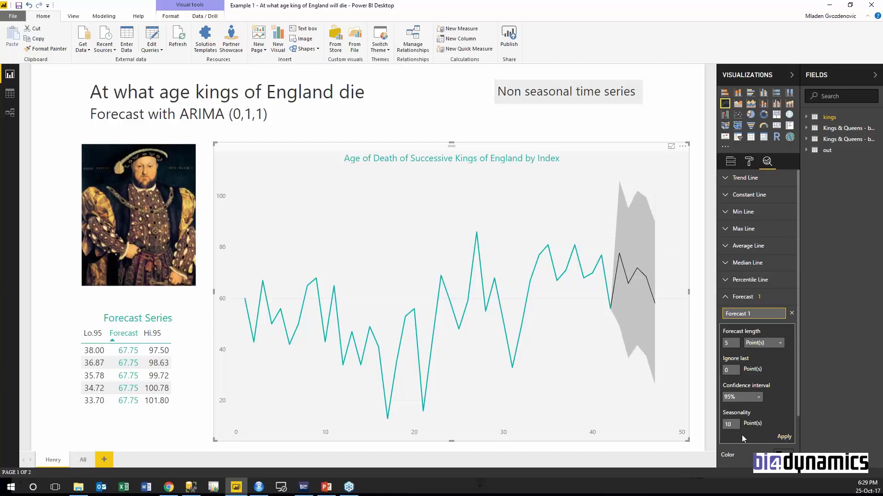
left_click(728, 424)
key("BackSpace")
key("BackSpace")
left_click(784, 438)
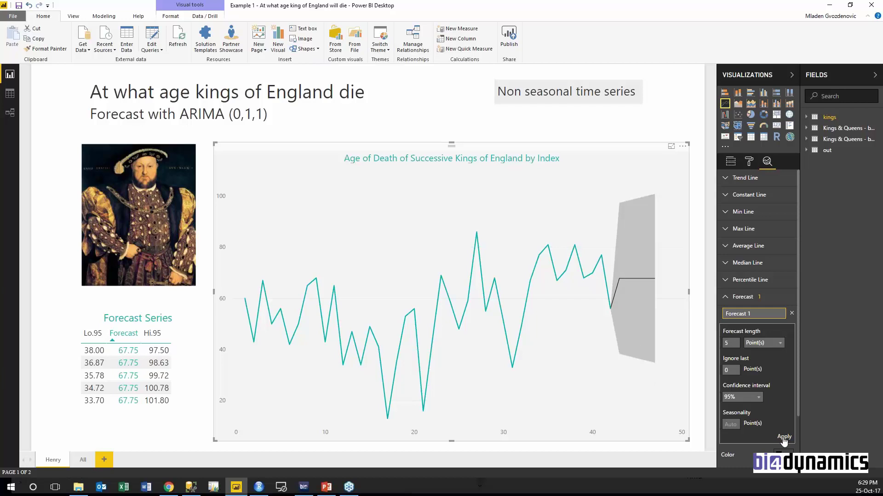